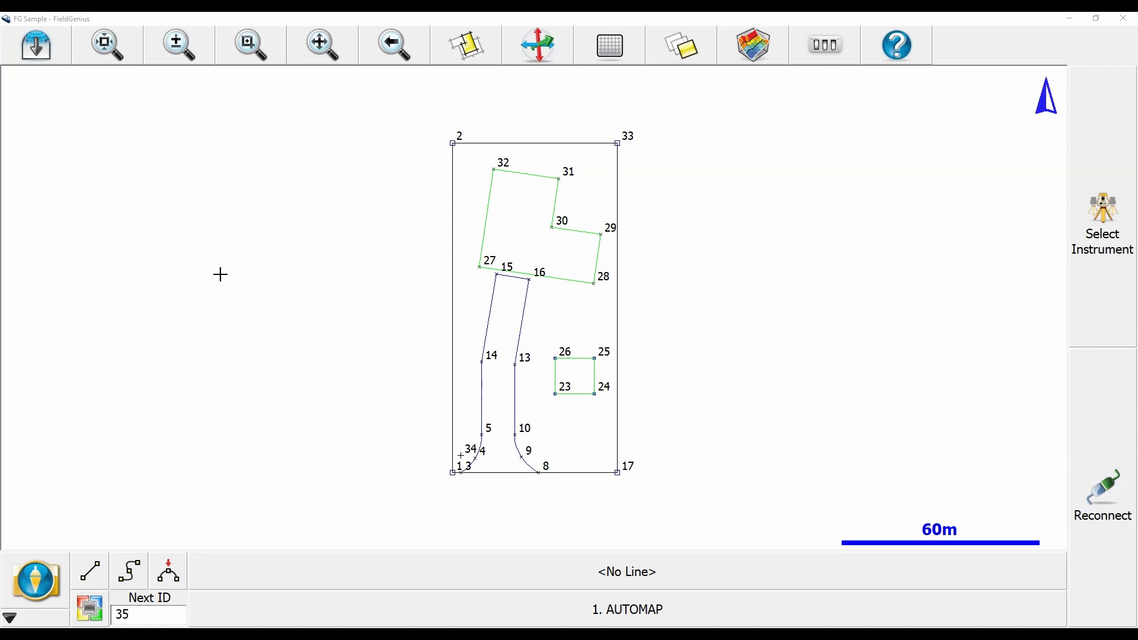
Open the FG Sample project's AutoMap Library (FG Sample_automap.csv) from Settings.
left_click(56, 575)
left_click(465, 295)
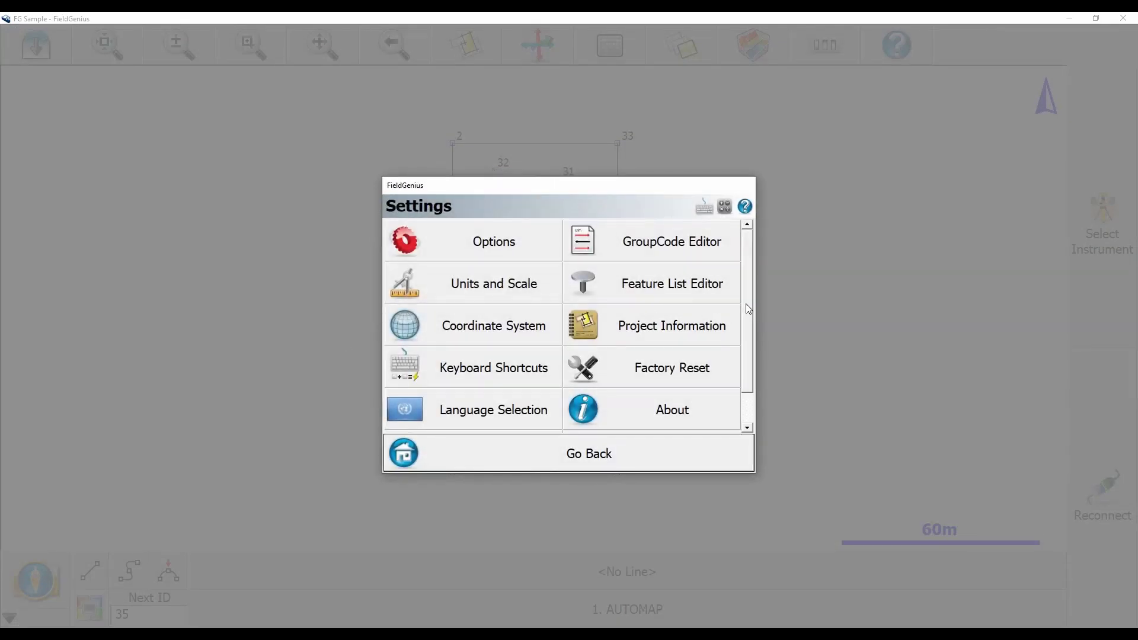
left_click_drag(749, 307, 748, 354)
left_click(490, 416)
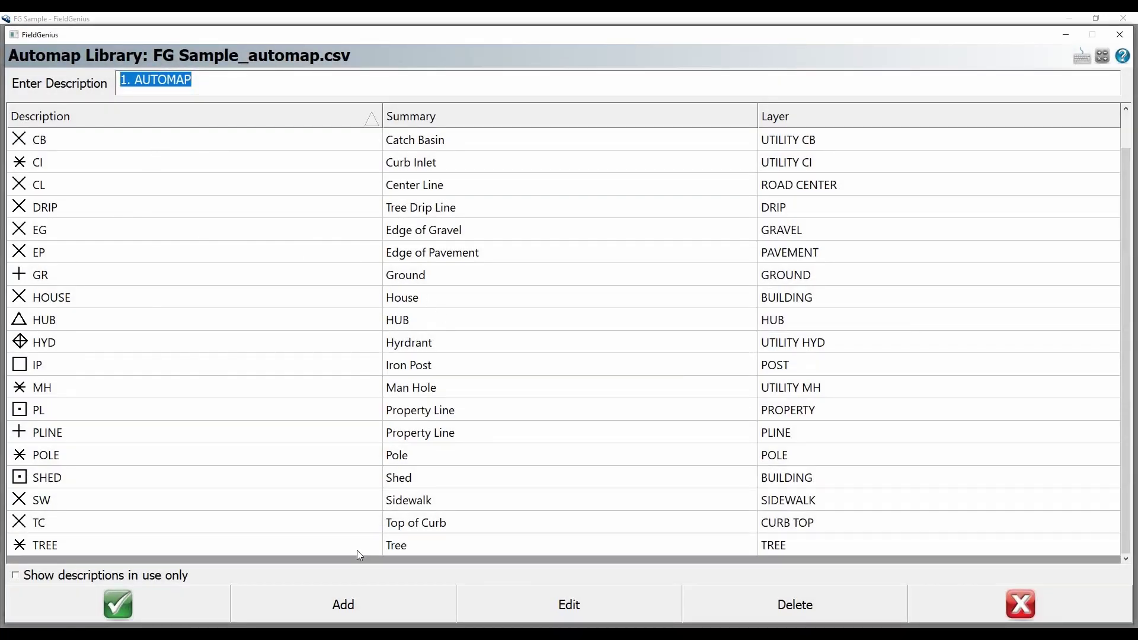
Add a new automap description with the code '1. AutoMap'.
left_click(401, 615)
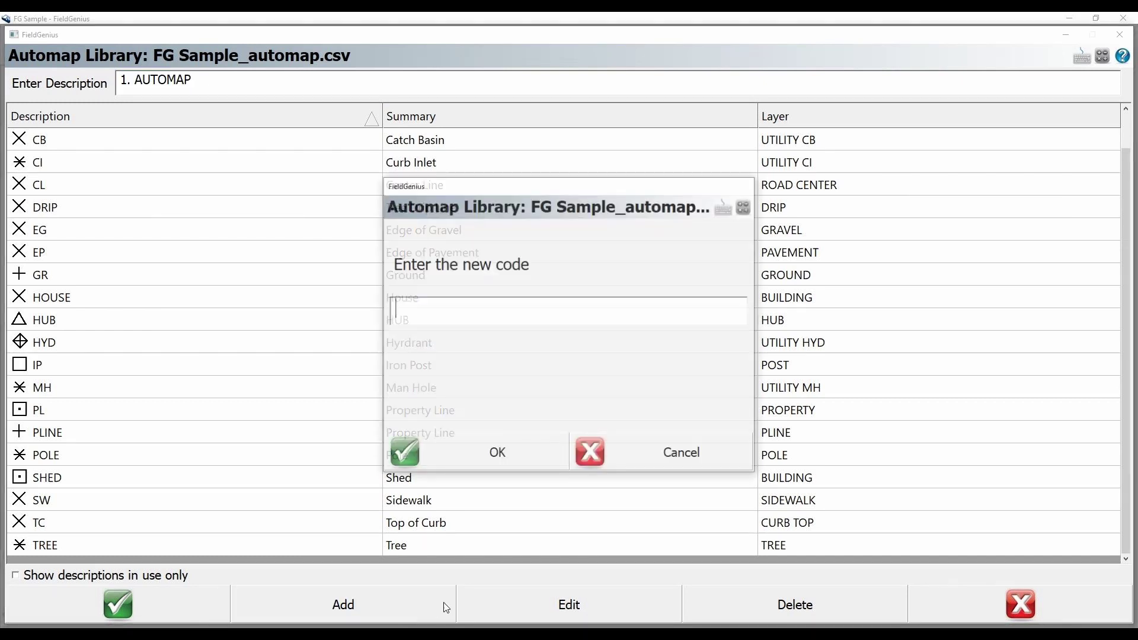
type("1. Au")
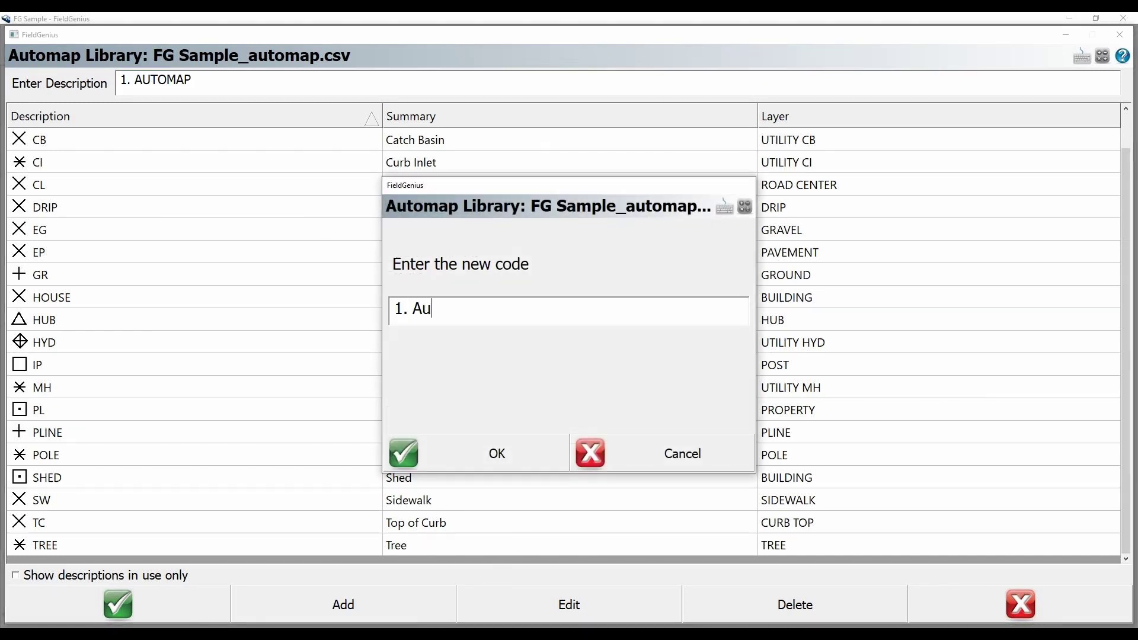
type("toMap")
Save the 1. AUTOMAP description with a solid filled-circle point symbol coloured green.
left_click(472, 447)
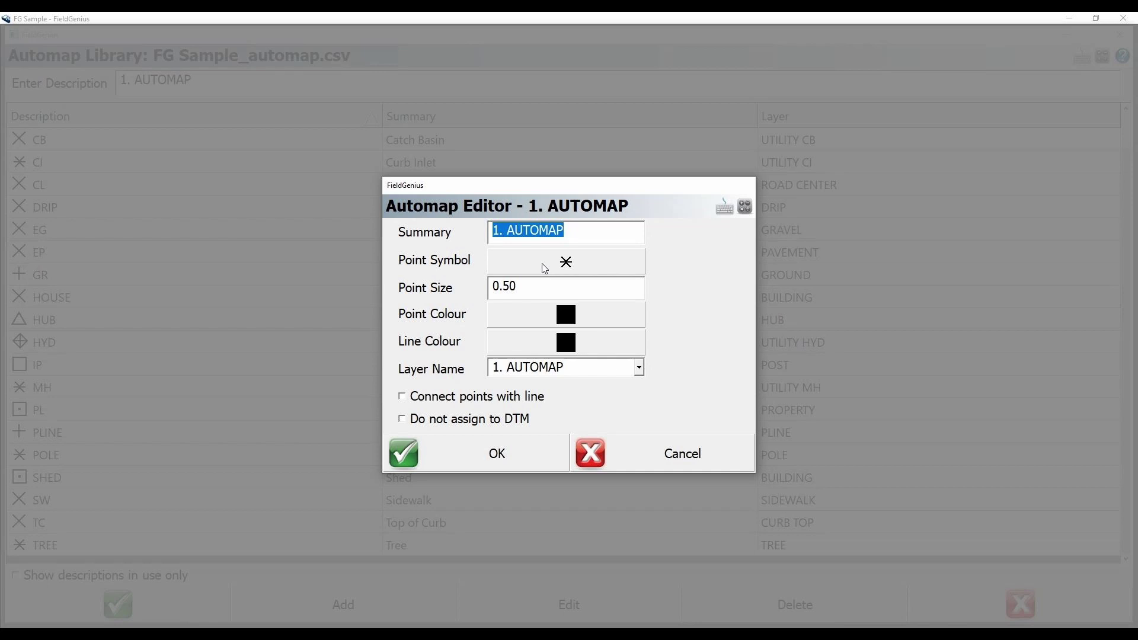
left_click(544, 268)
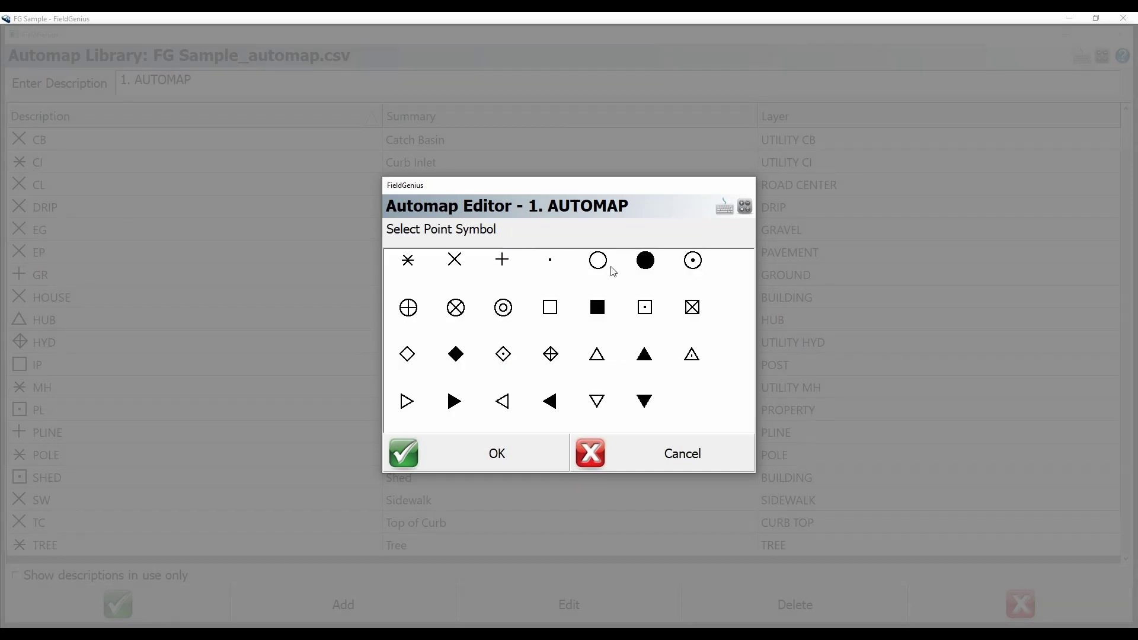
left_click(650, 269)
left_click(565, 312)
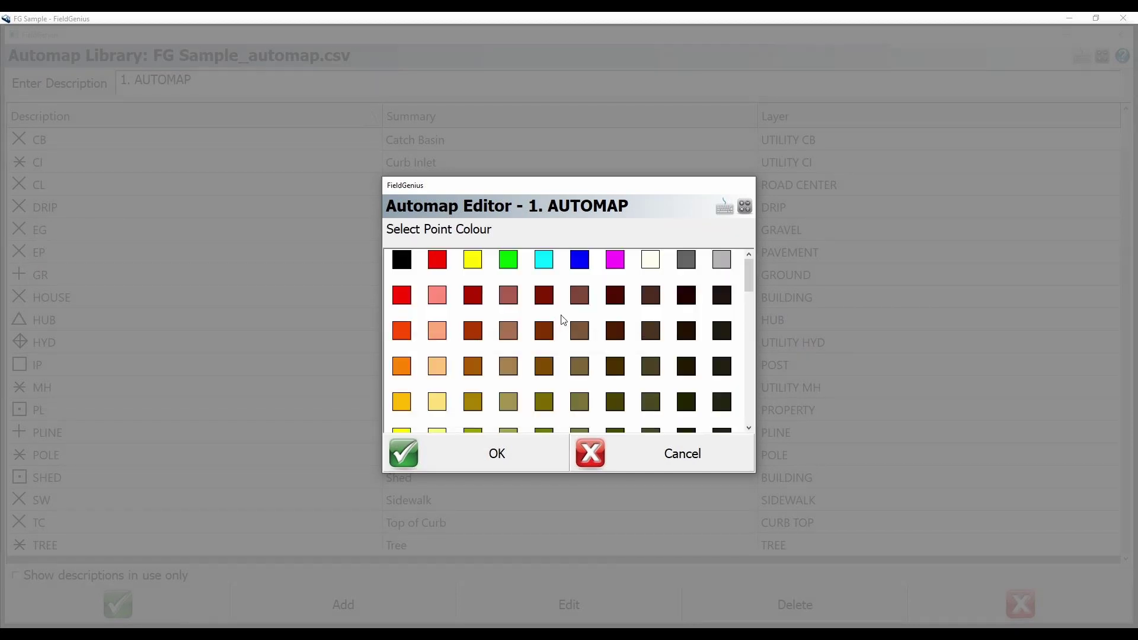
left_click(509, 260)
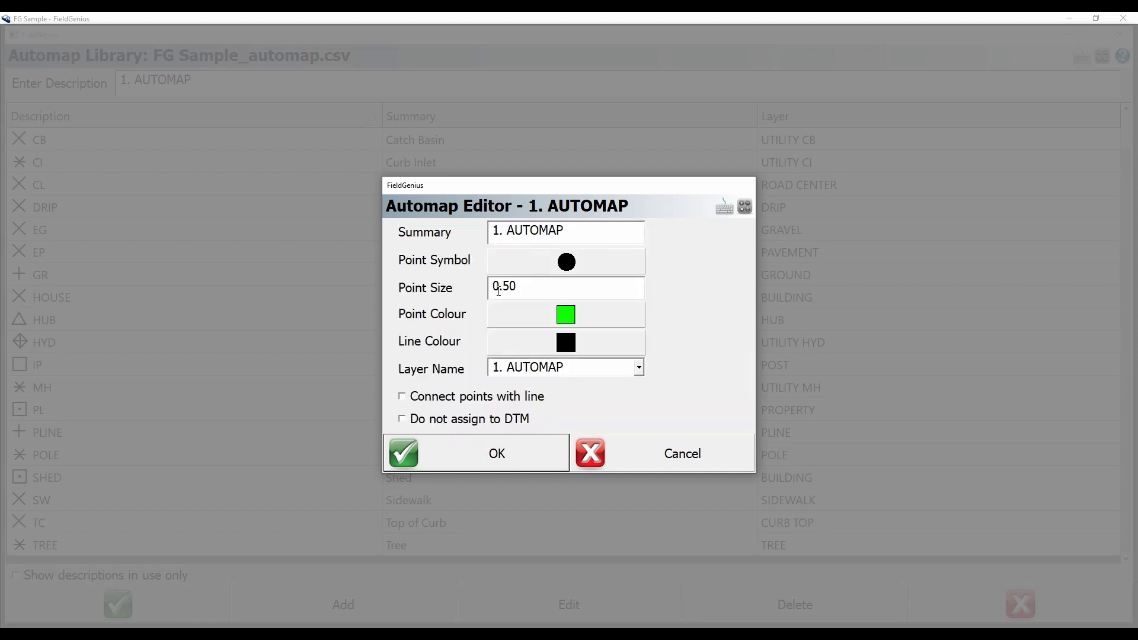
left_click(486, 452)
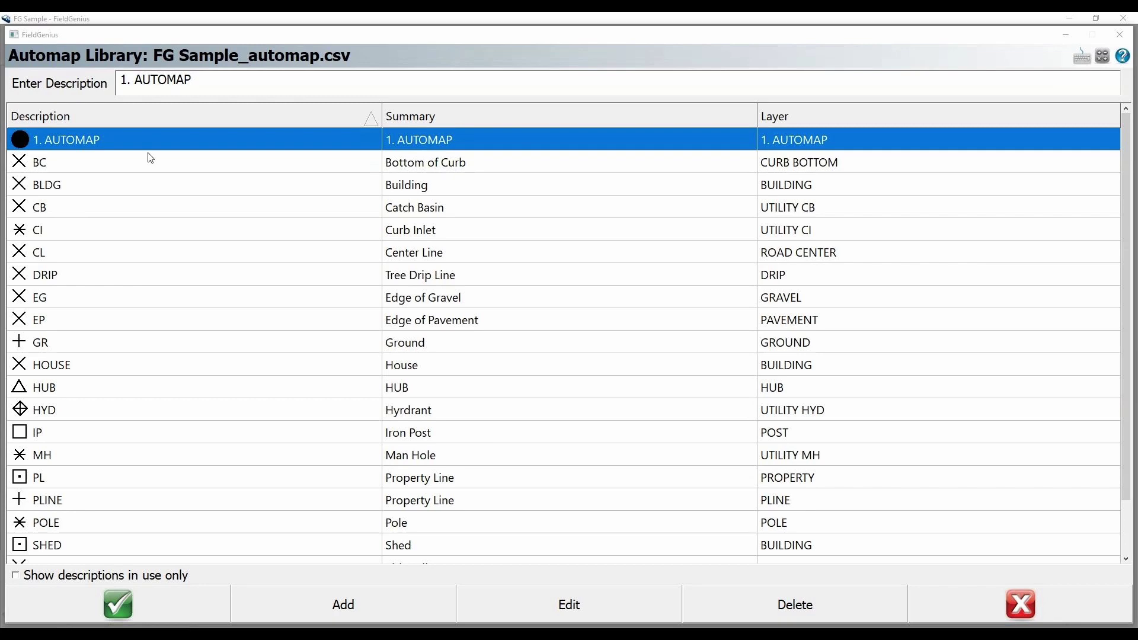
Accept the library changes and open the Restore Deleted project from Project Manager.
left_click(103, 605)
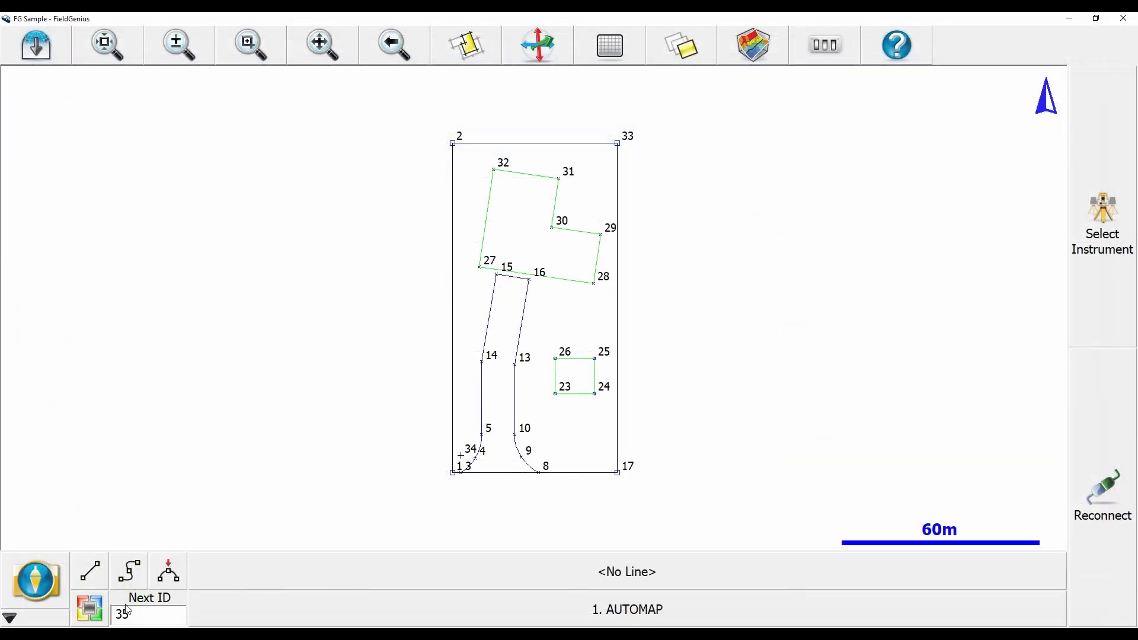
left_click(54, 602)
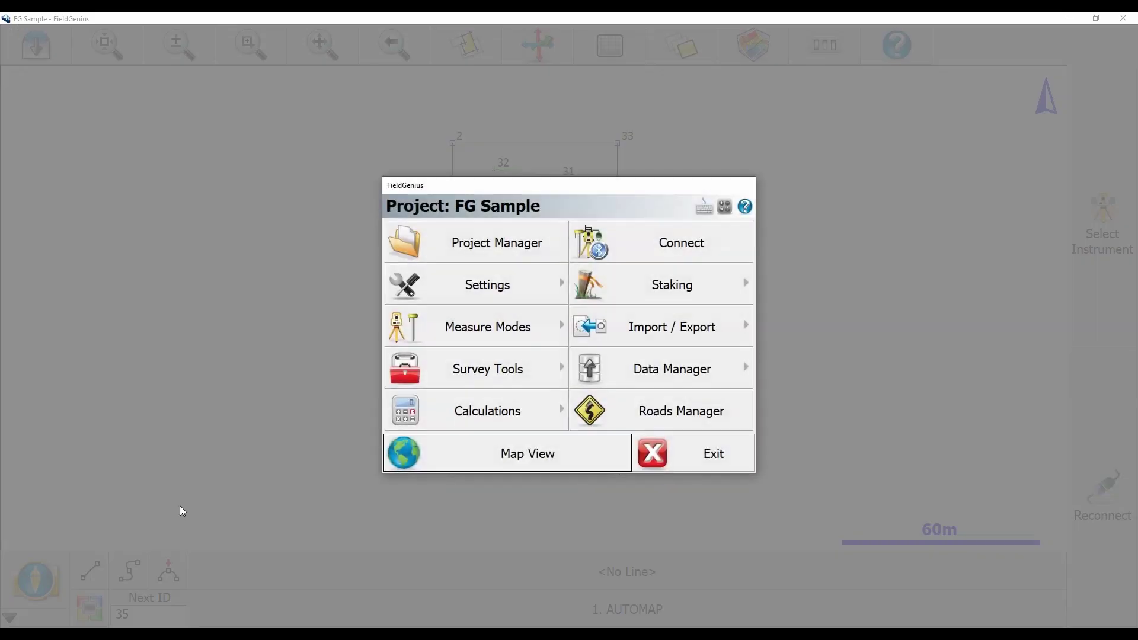
left_click(453, 250)
left_click(462, 323)
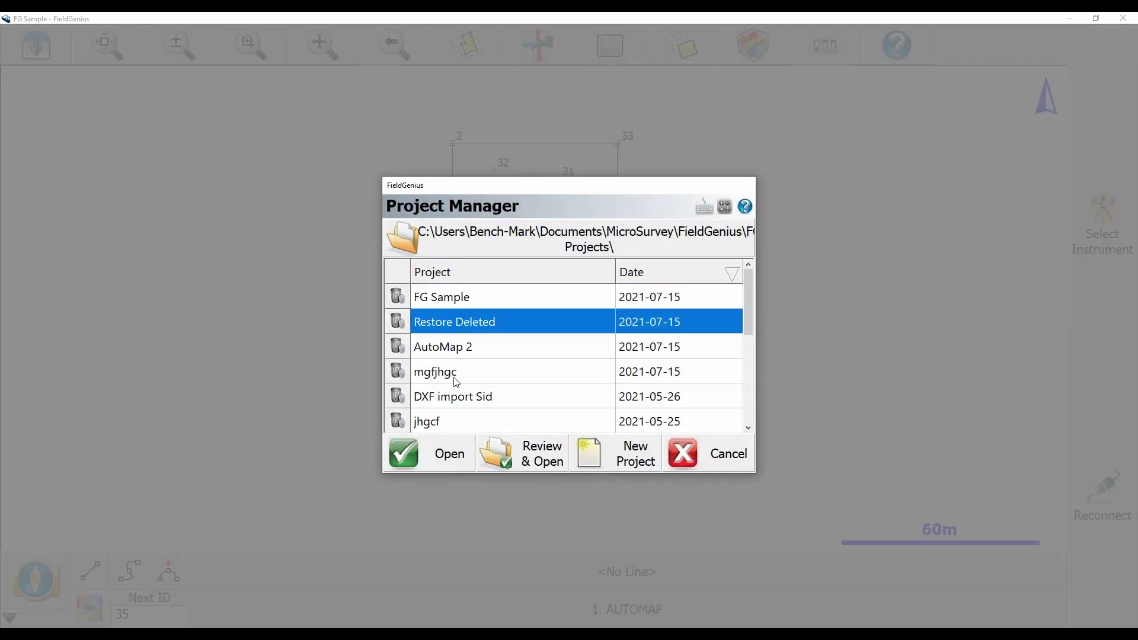
left_click(450, 456)
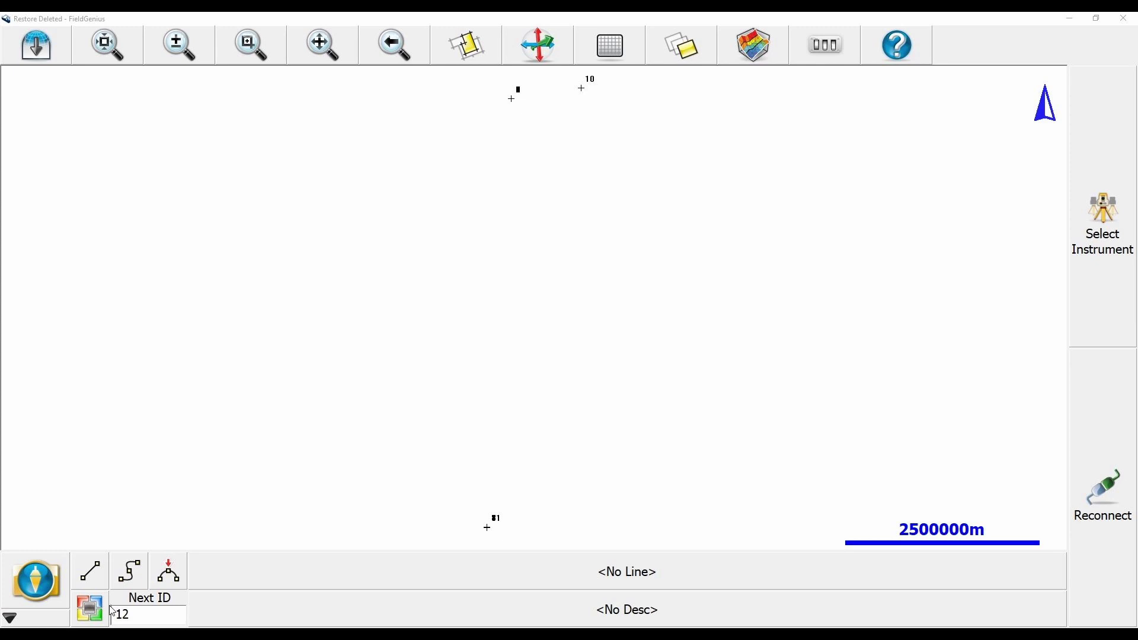
Check this project's automap library, close it unchanged, and return to the map.
left_click(68, 600)
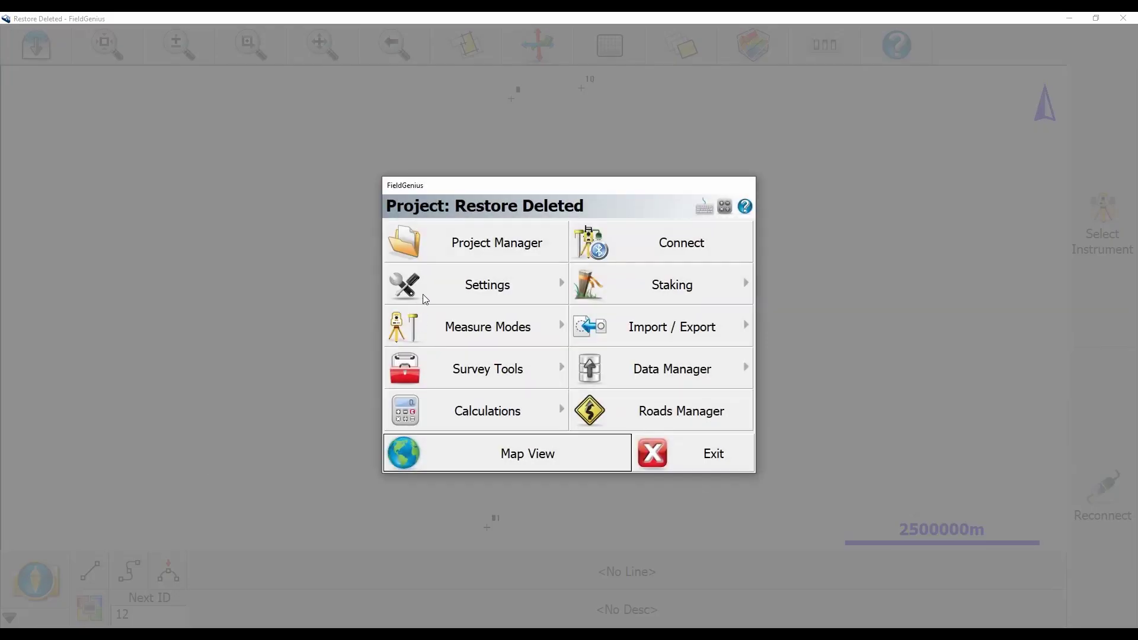
left_click(423, 294)
left_click_drag(752, 320, 752, 378)
left_click(496, 431)
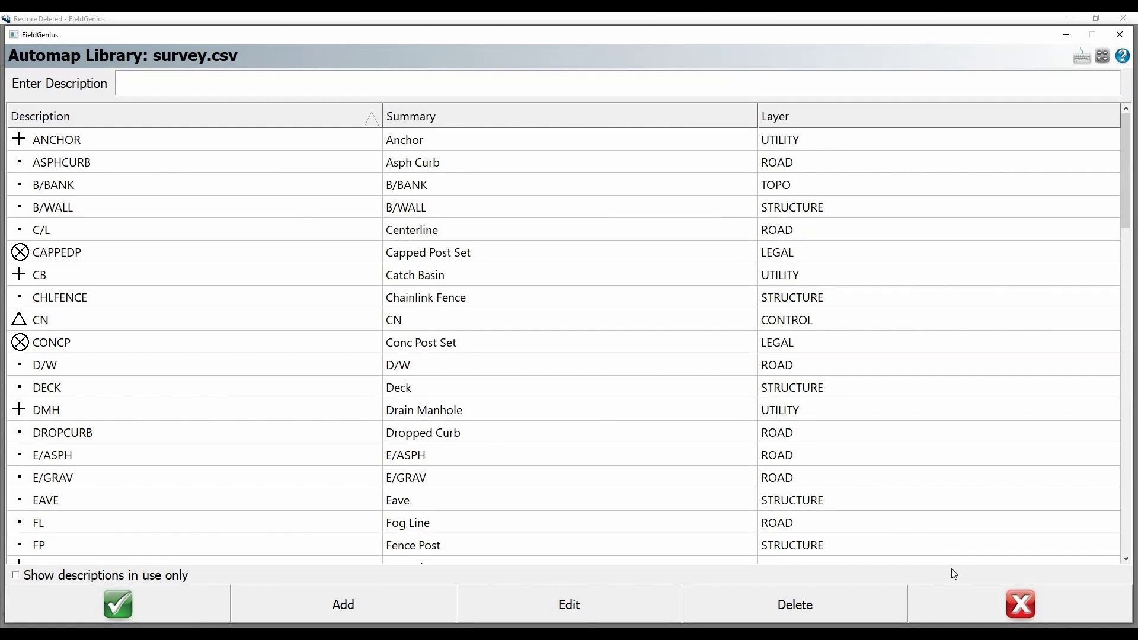
left_click(961, 607)
left_click(481, 460)
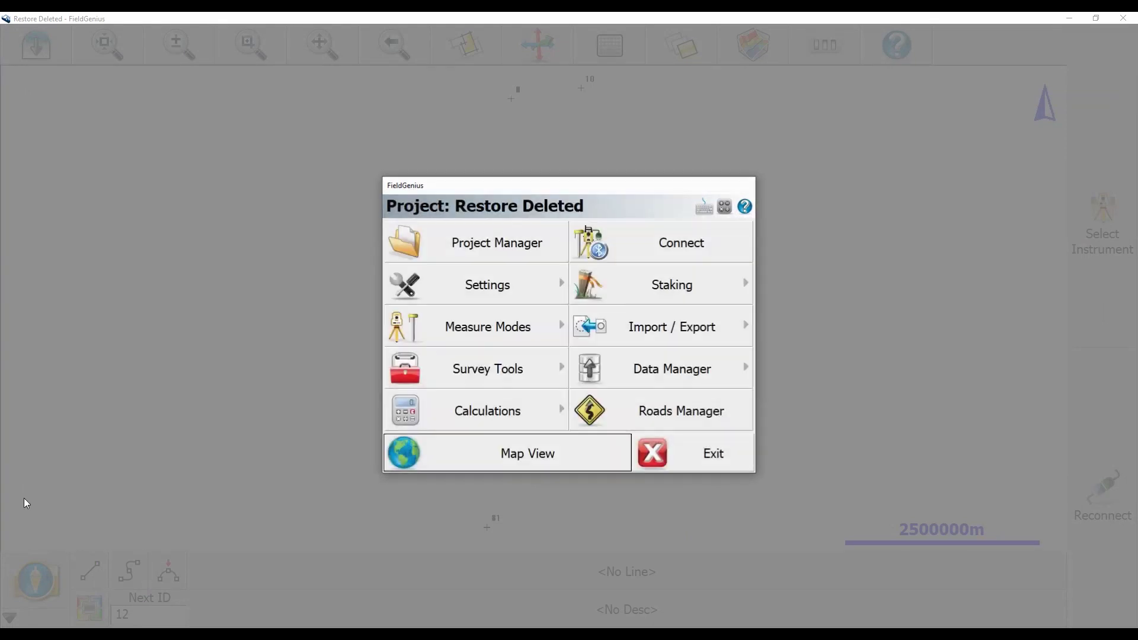
left_click(447, 468)
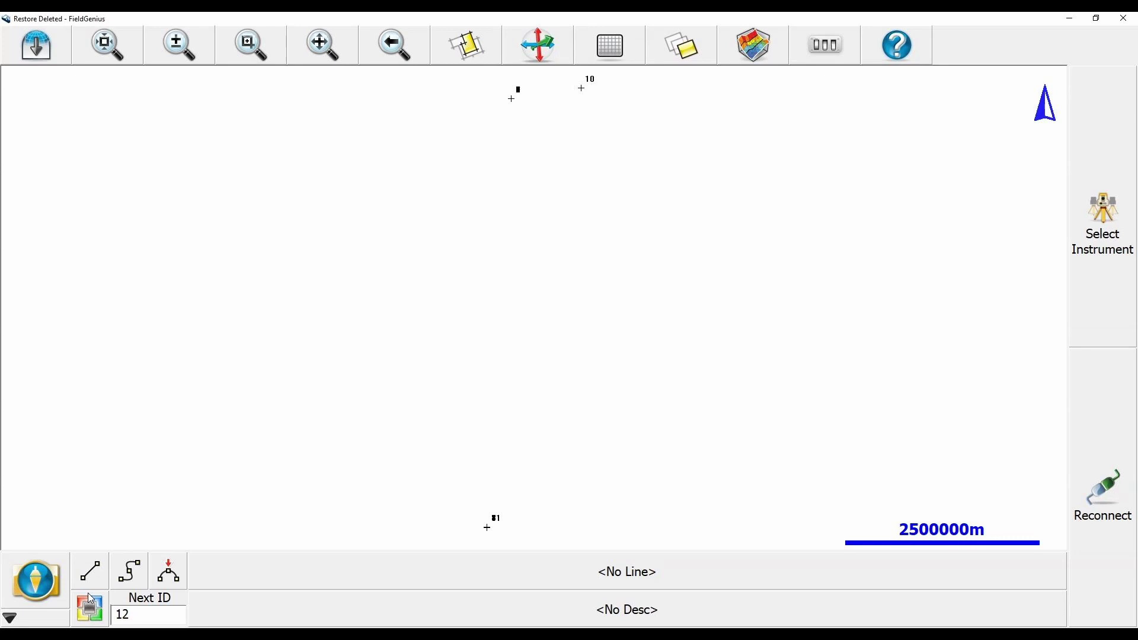
Create a new project named 'AutoMap' in Project Manager and open its Project Settings.
left_click(39, 597)
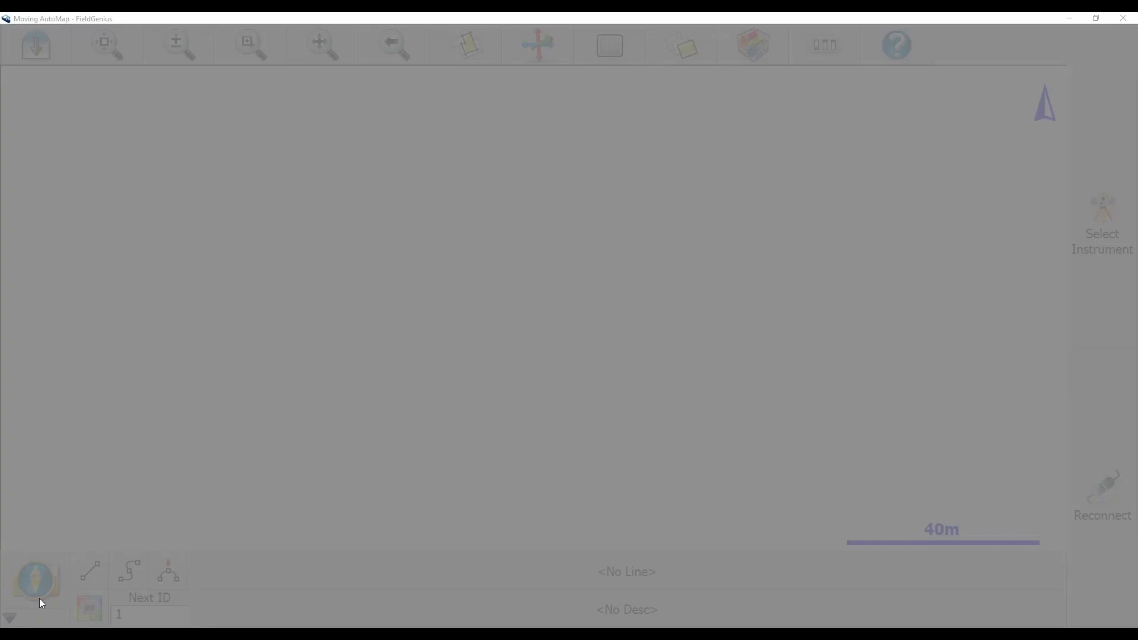
left_click(492, 262)
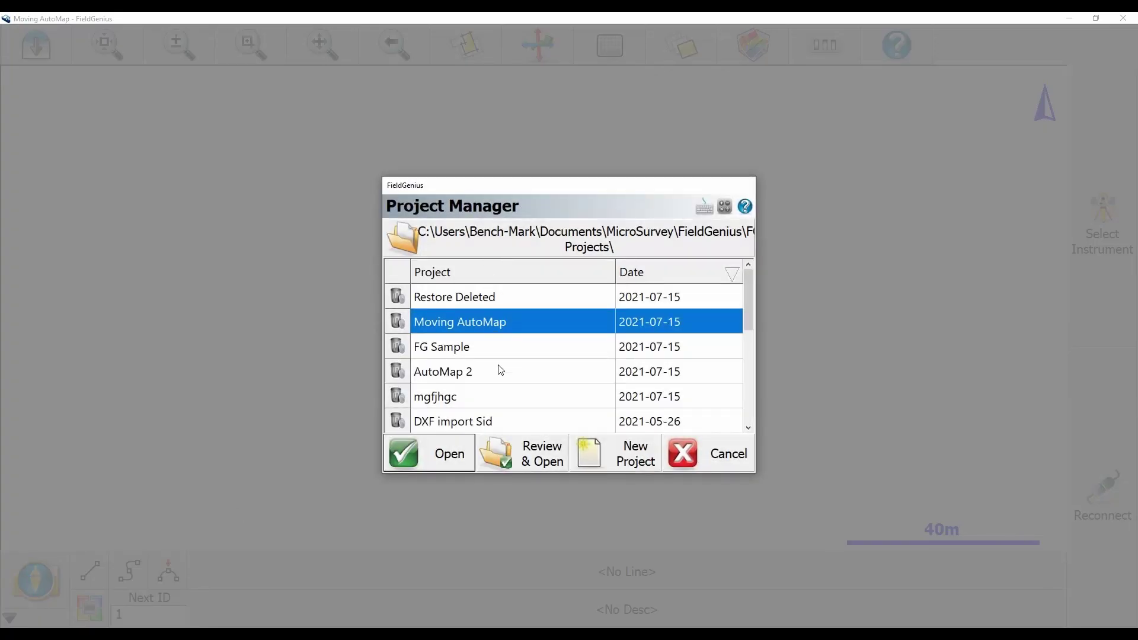
left_click(594, 455)
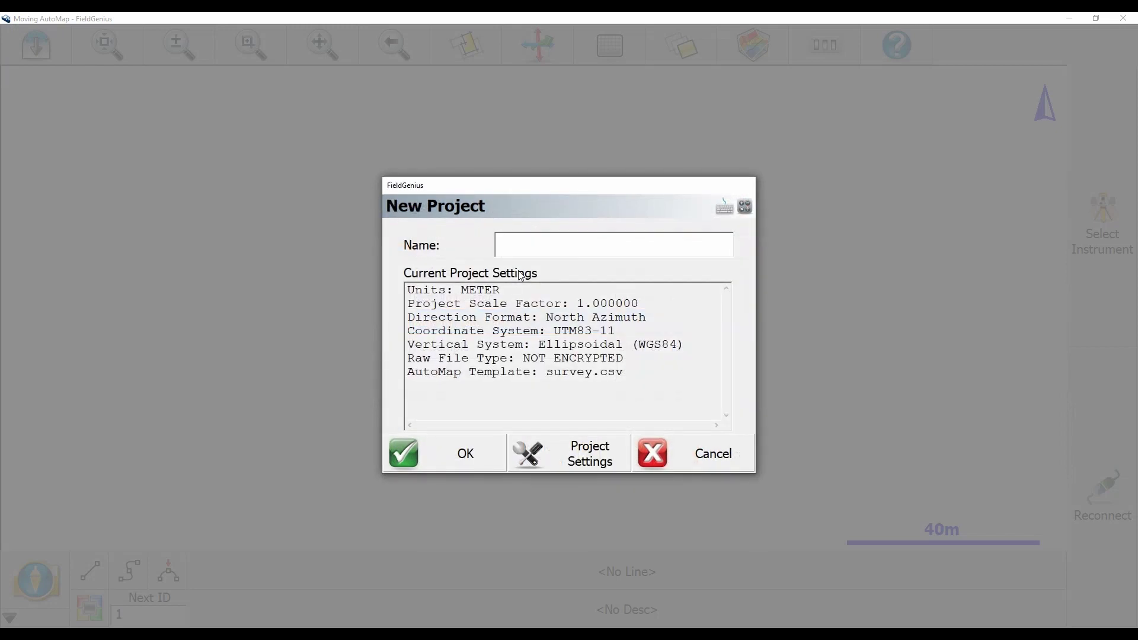
type("AutoMap")
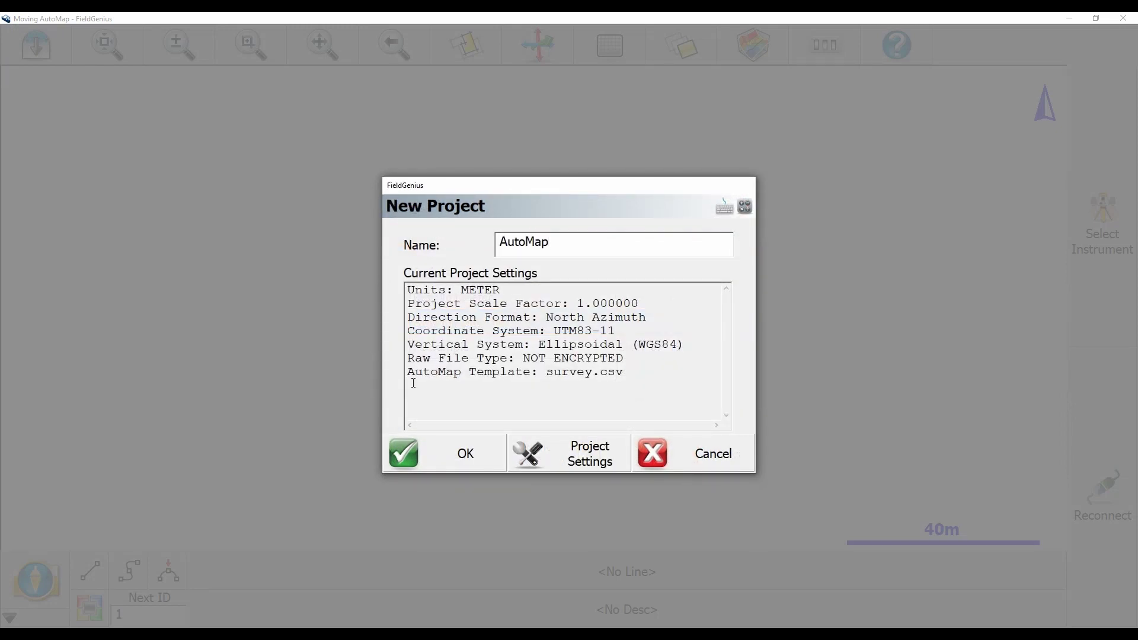
left_click(598, 456)
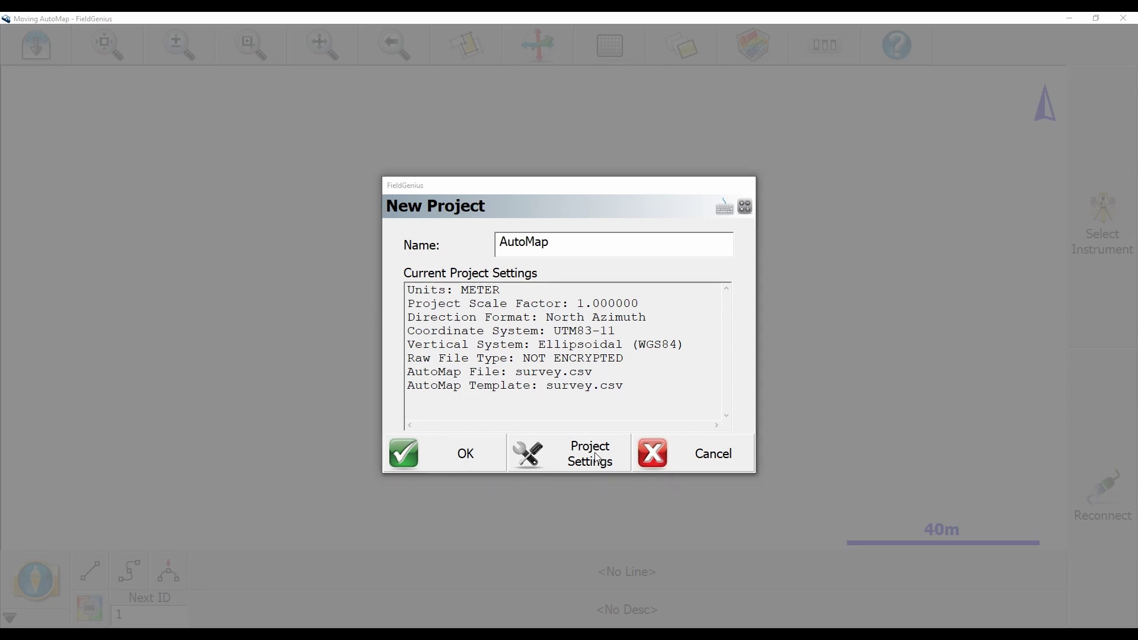
Open Project Files and browse for a different Use Template automap file.
left_click(585, 352)
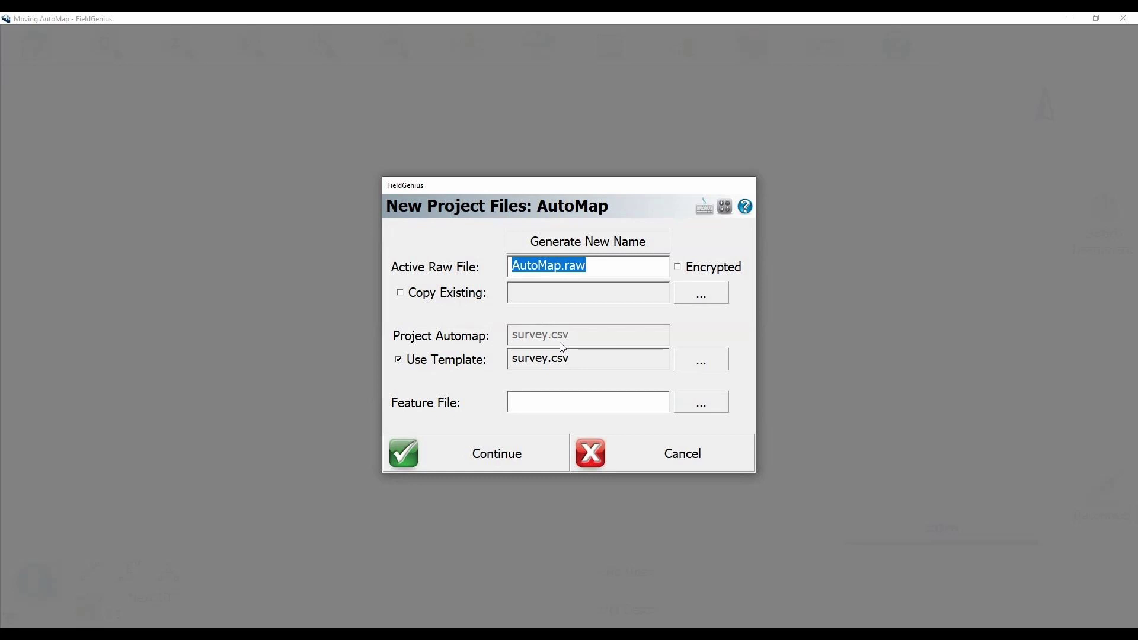
left_click(695, 363)
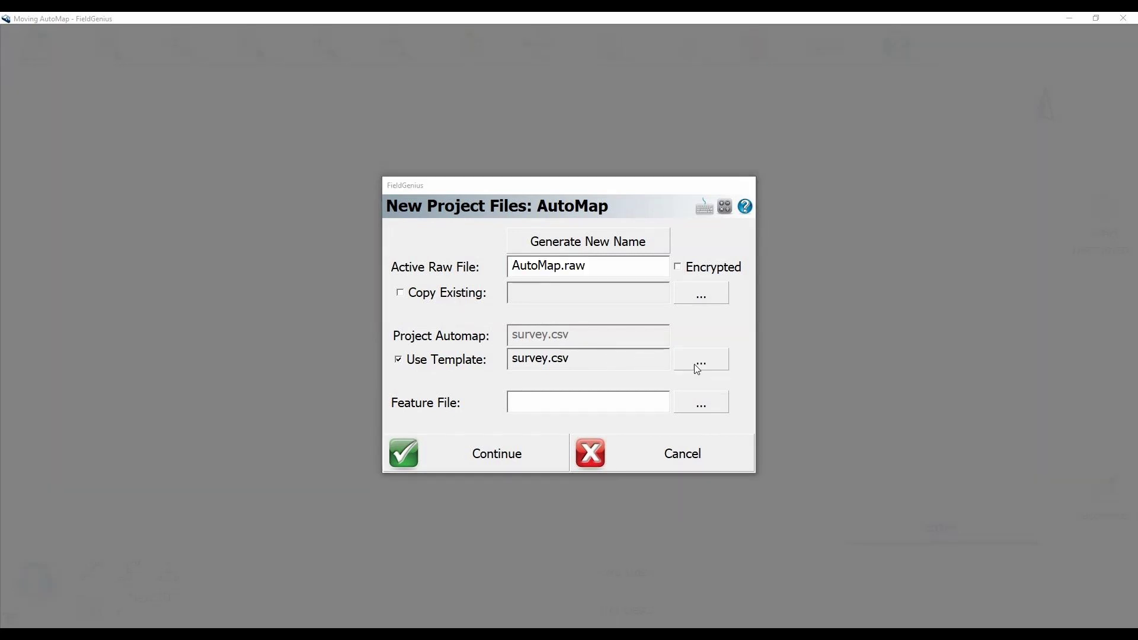
Select FG SAMPLE_automap.csv from the FG Sample folder as the automap template.
double_click(503, 306)
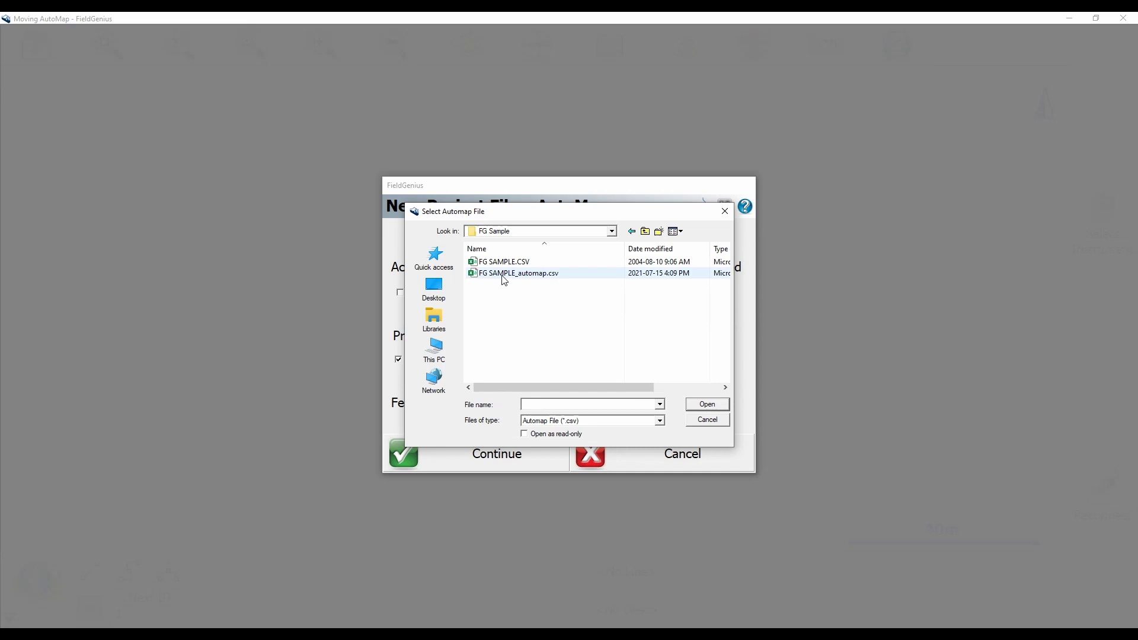
left_click(504, 277)
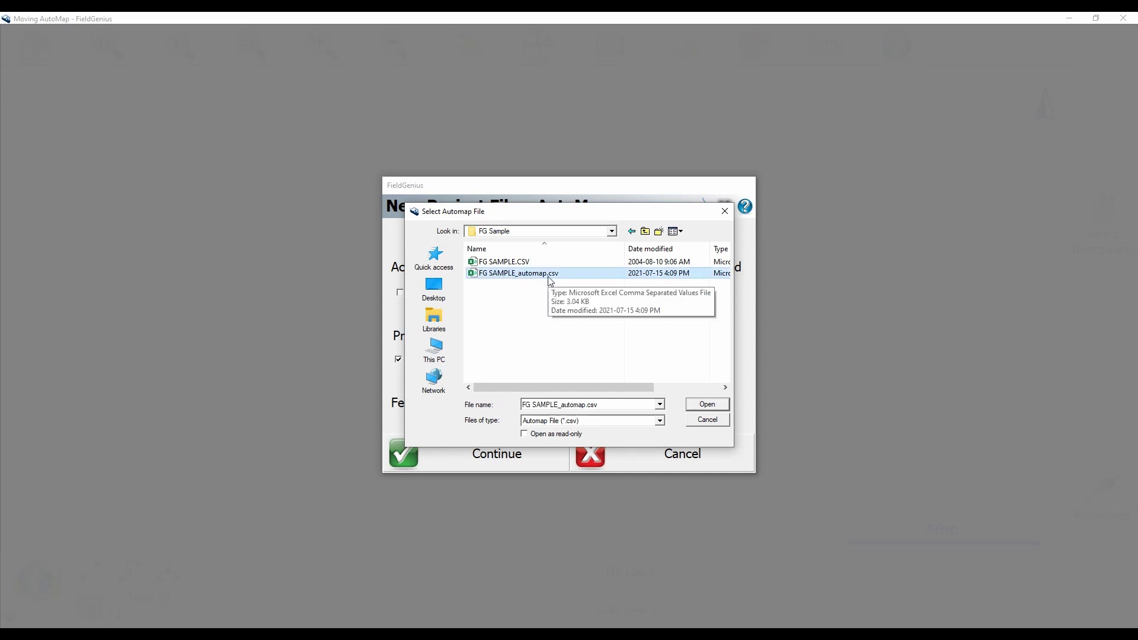
left_click(707, 405)
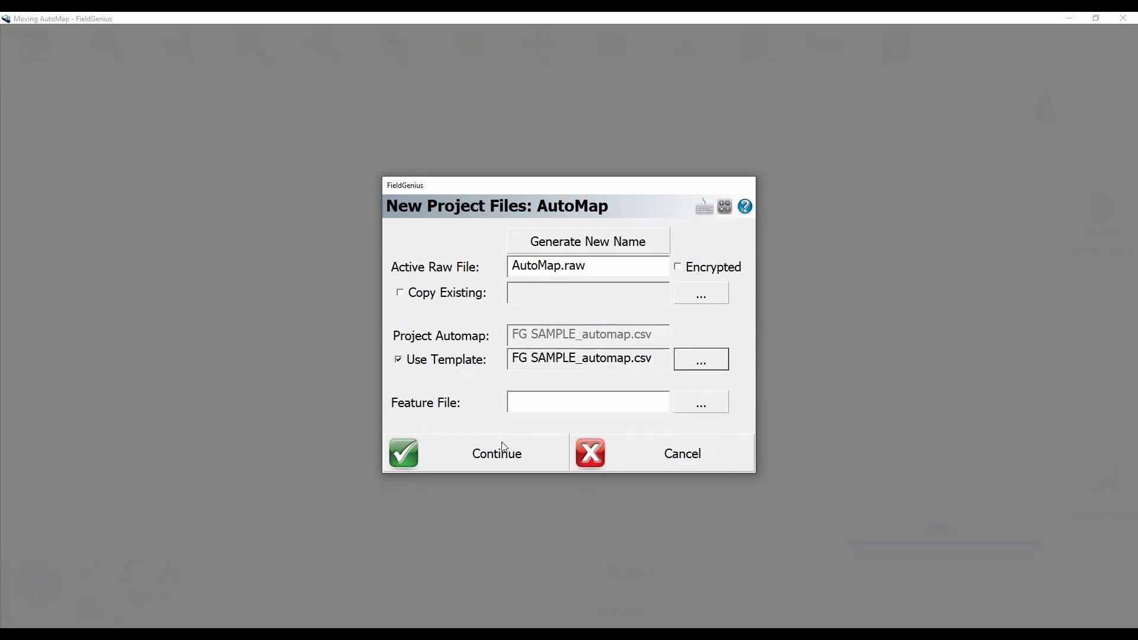
Create the AutoMap project without connecting an instrument, then open its Settings.
left_click(502, 450)
left_click(494, 449)
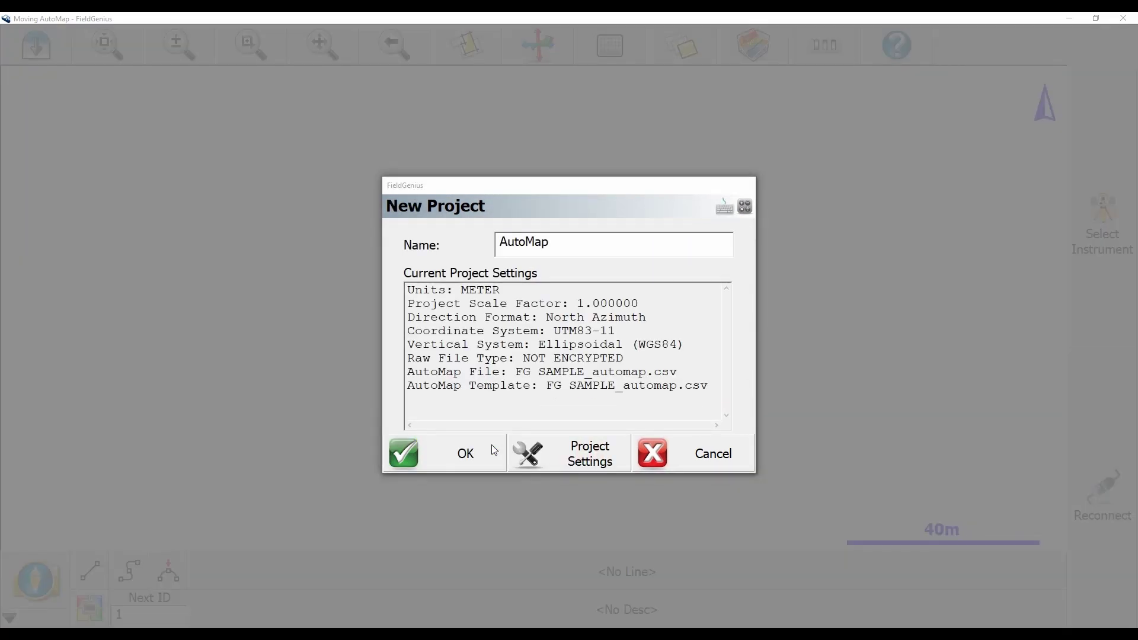
left_click(491, 447)
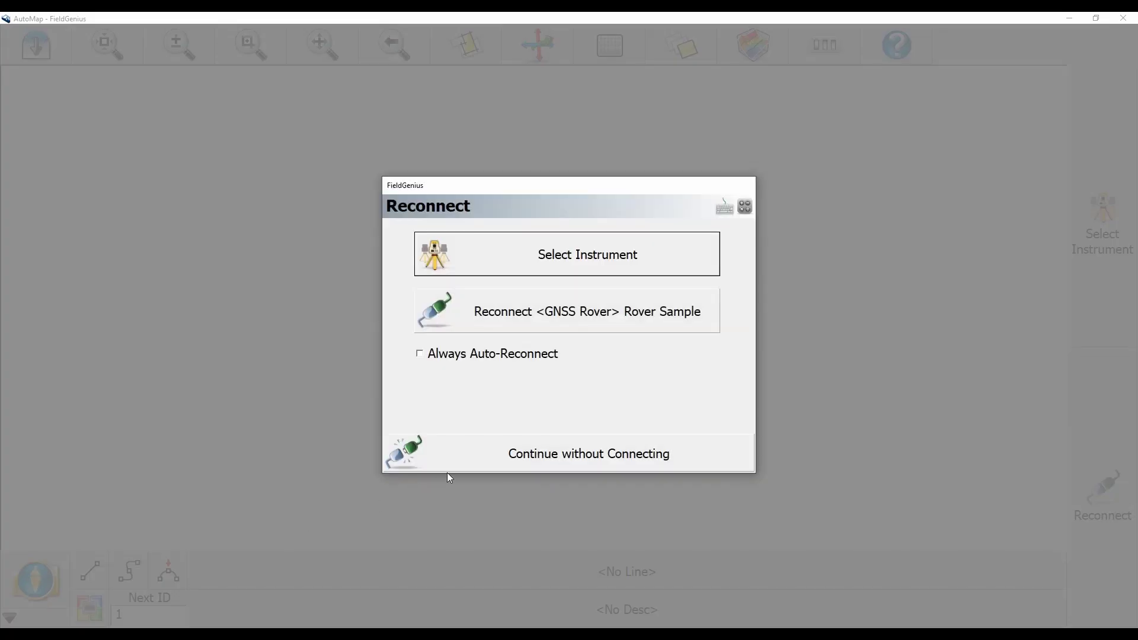
left_click(447, 471)
left_click(35, 578)
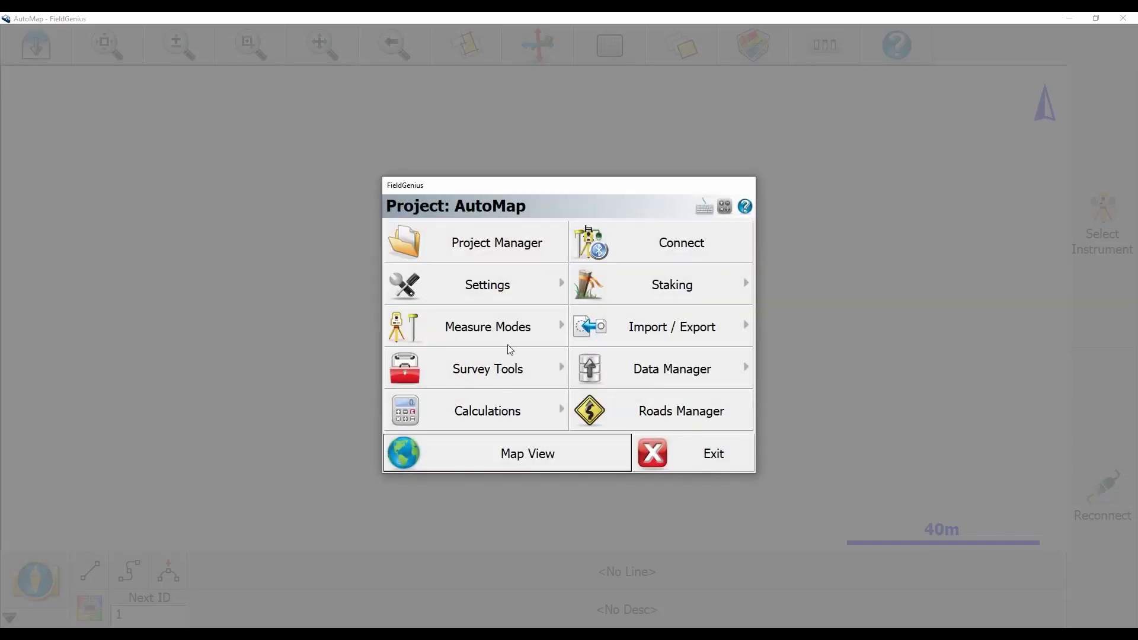
left_click(513, 290)
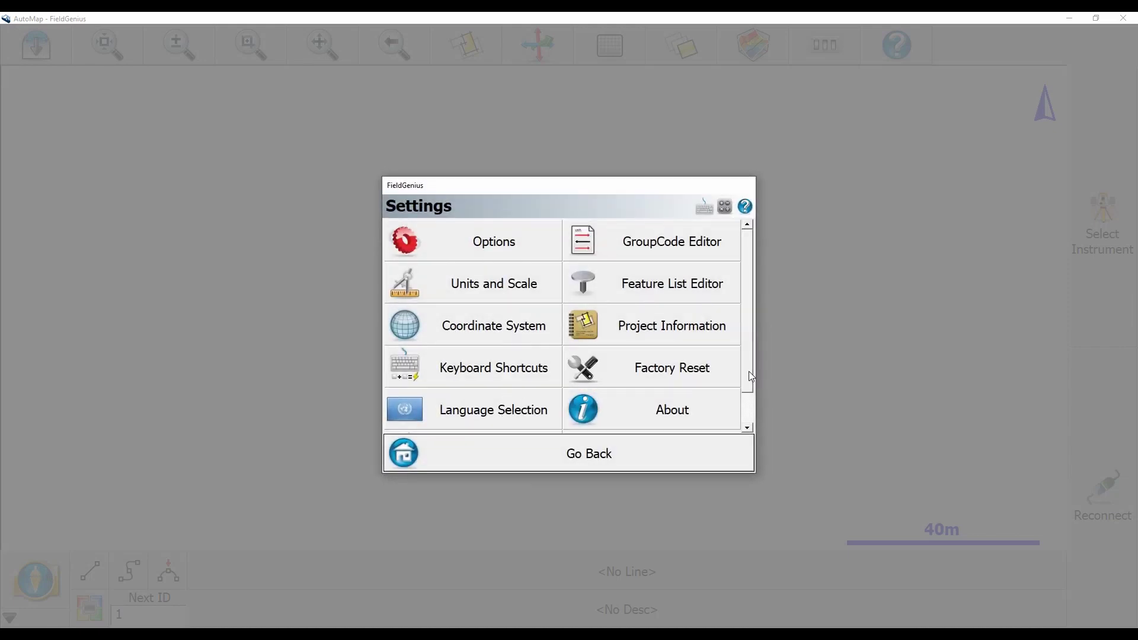
Open the AutoMap Library showing 1. AUTOMAP alongside BC, BLDG and other codes.
scroll(749, 371, "down", 1)
left_click(431, 418)
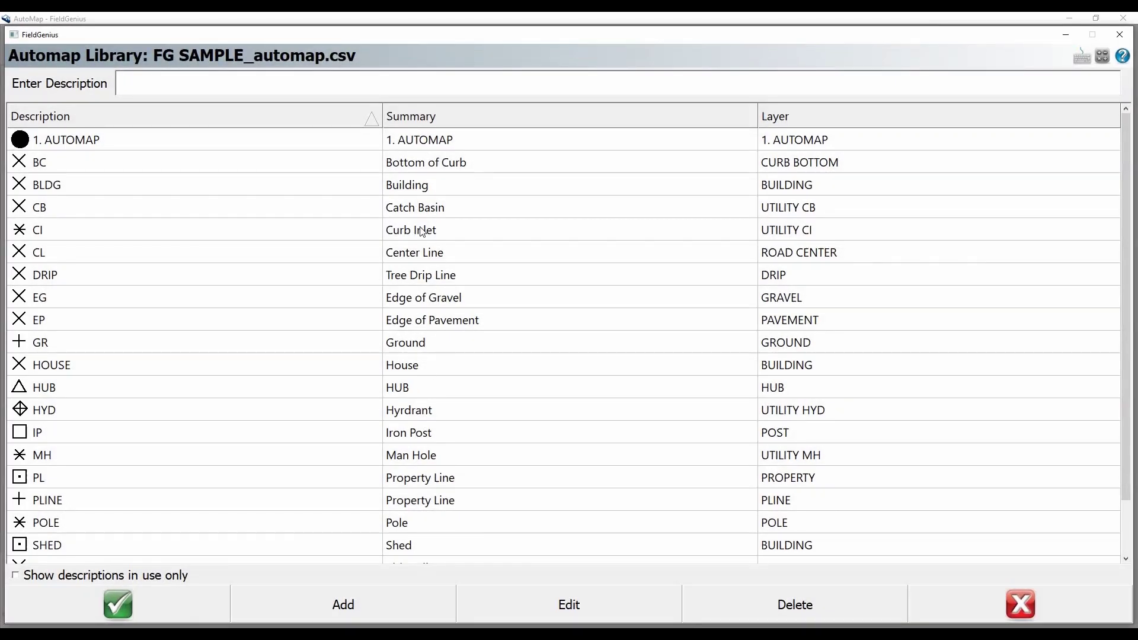